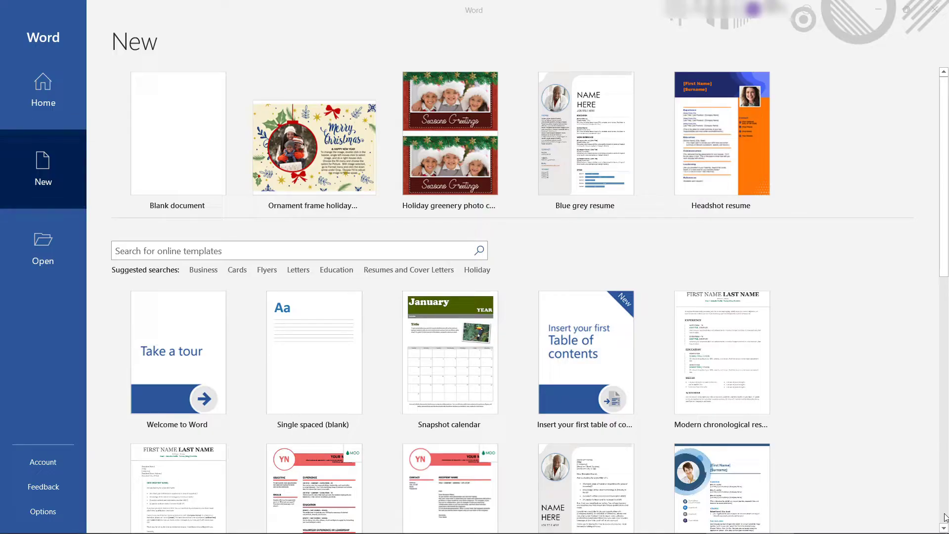
Search online templates for 'Christmas cards' and preview the Holiday greenery photo card
click(156, 249)
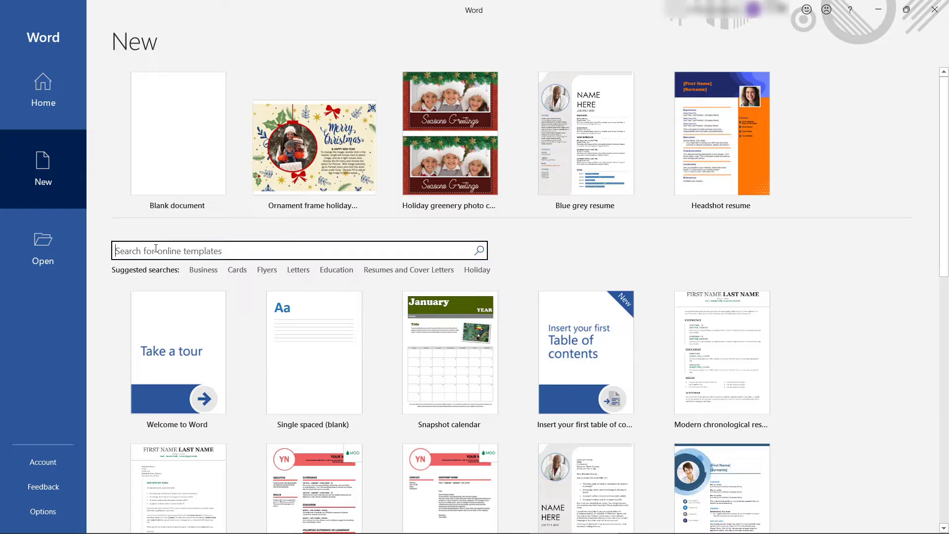
text(Christmas cards)
key(Return)
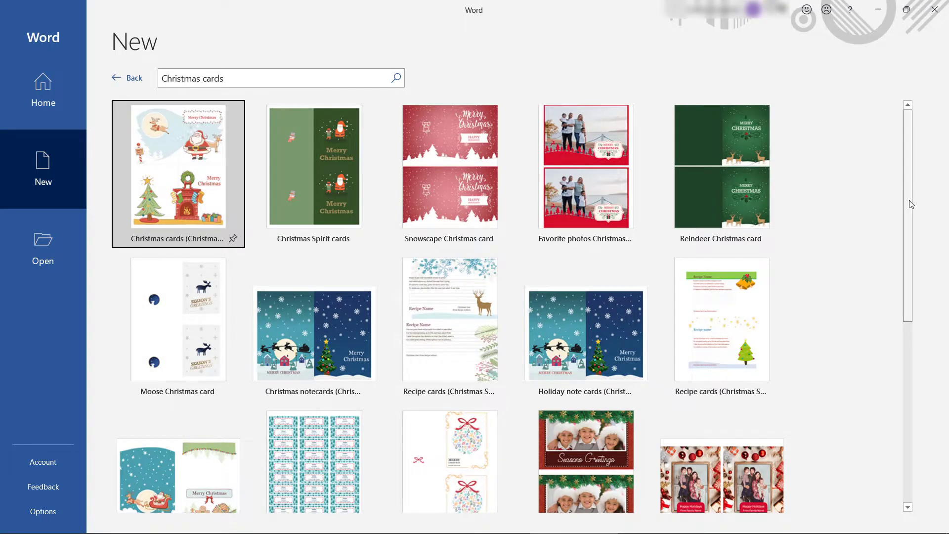
drag(912, 204, 938, 398)
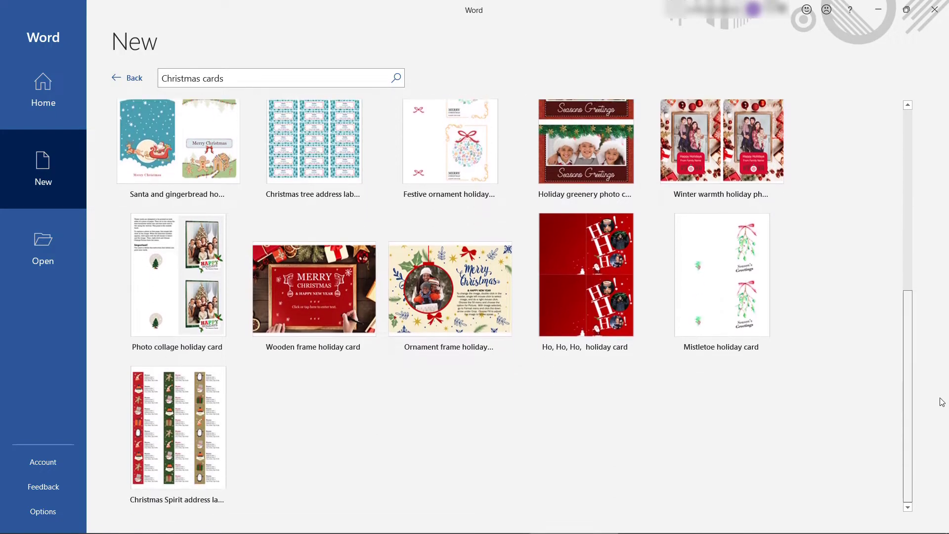
click(571, 149)
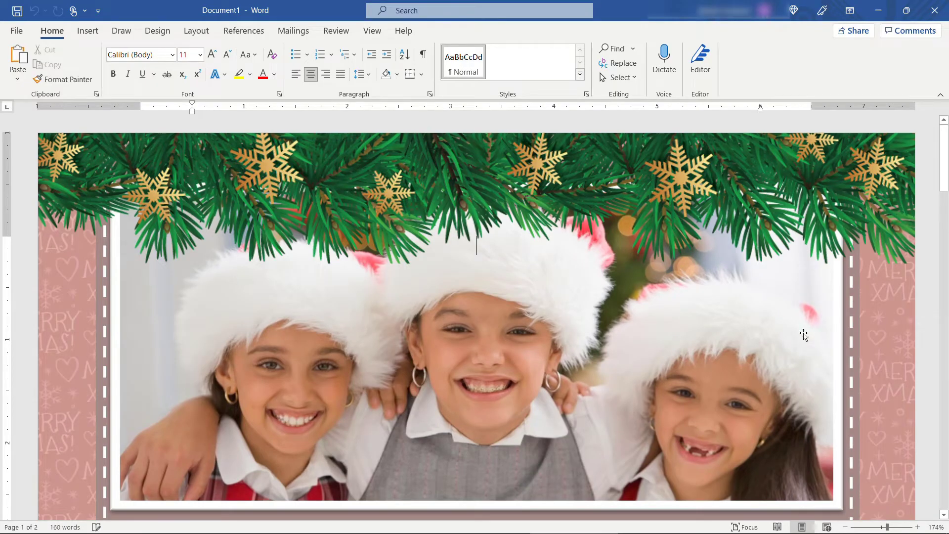
Zoom out to 50% so both pages of the new card are visible
click(865, 526)
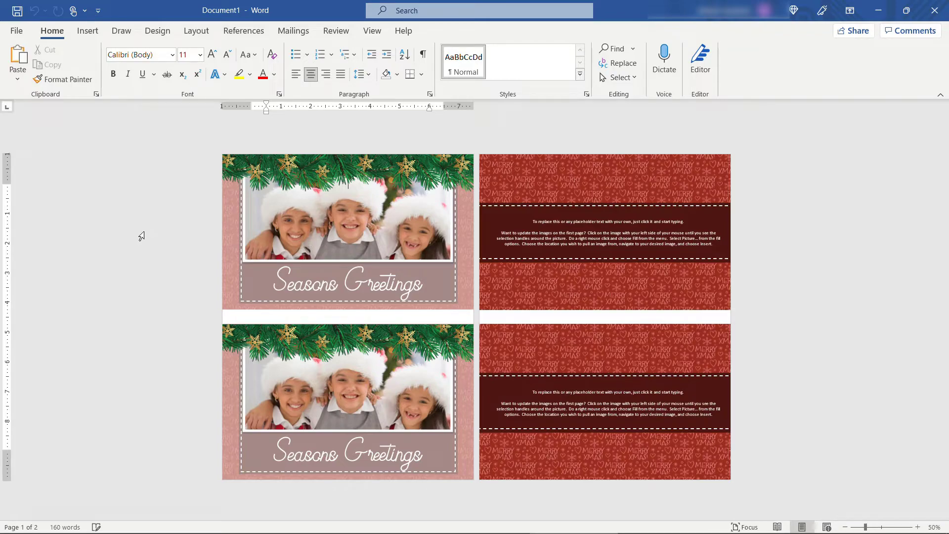
Search the New page again for 'Christmas cards' and preview the Ornament frame holiday photo card
click(17, 31)
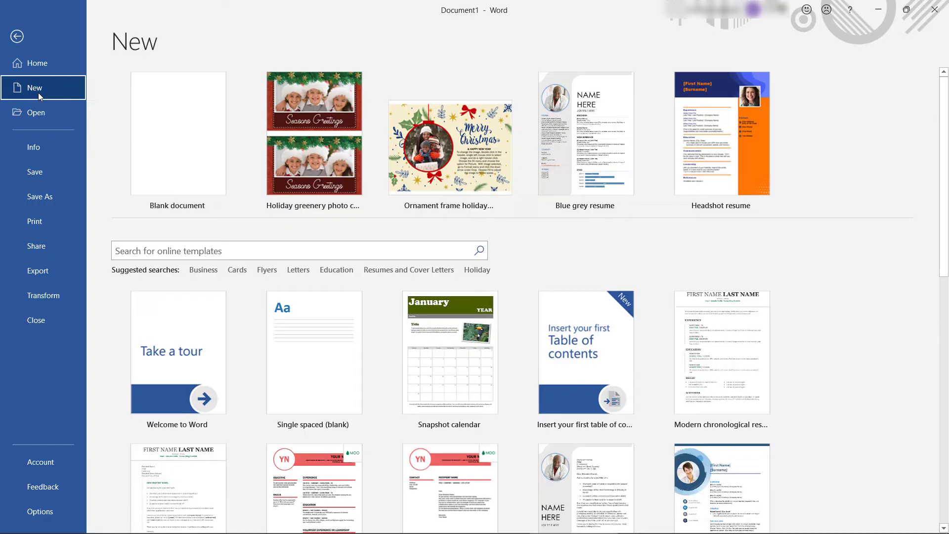
click(166, 252)
text(Christmas cards)
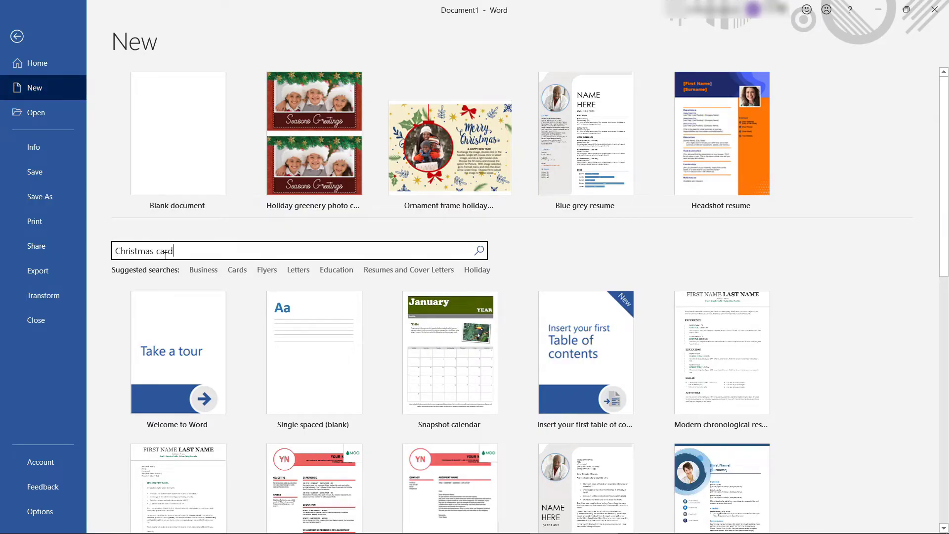
key(Return)
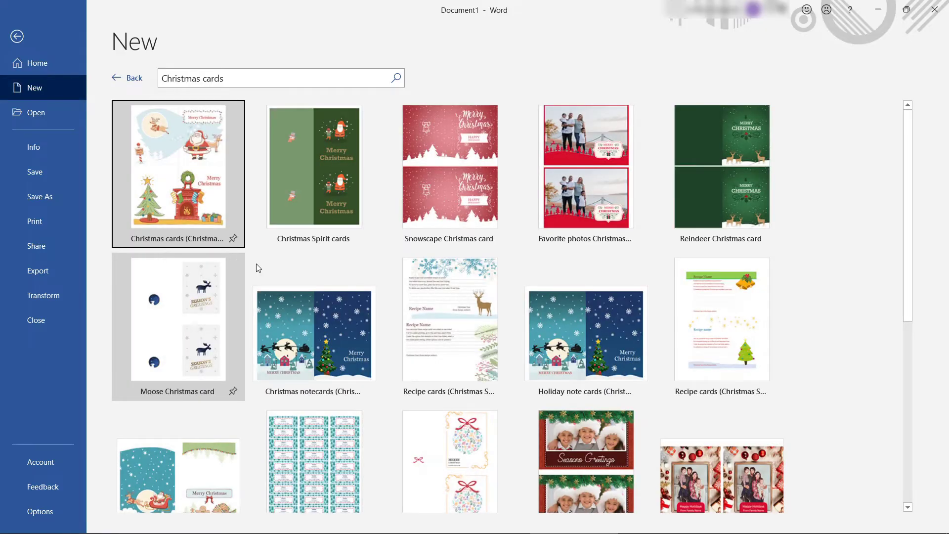
scroll(259, 268, down, 3)
scroll(260, 268, down, 3)
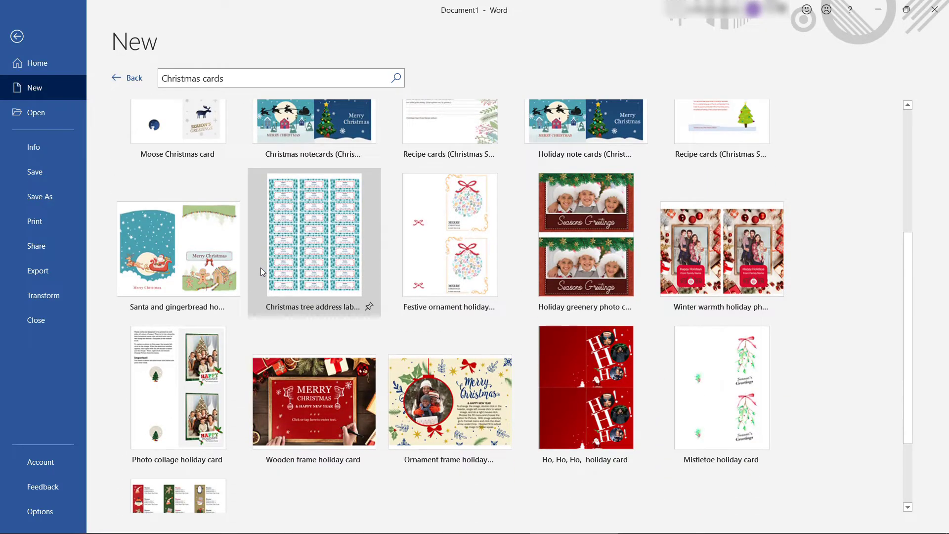
scroll(441, 338, down, 1)
click(442, 338)
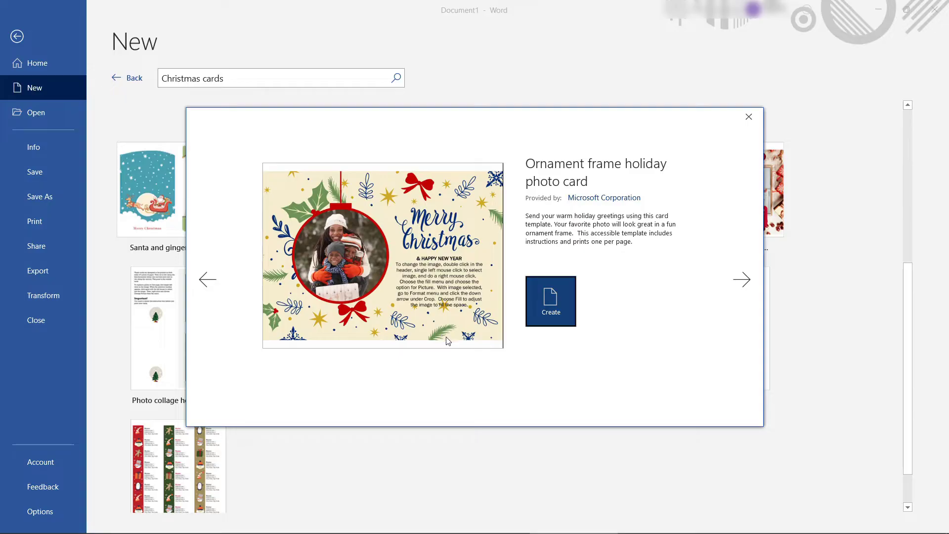
Create the Ornament frame card and select the ornament photo inside its header
click(548, 301)
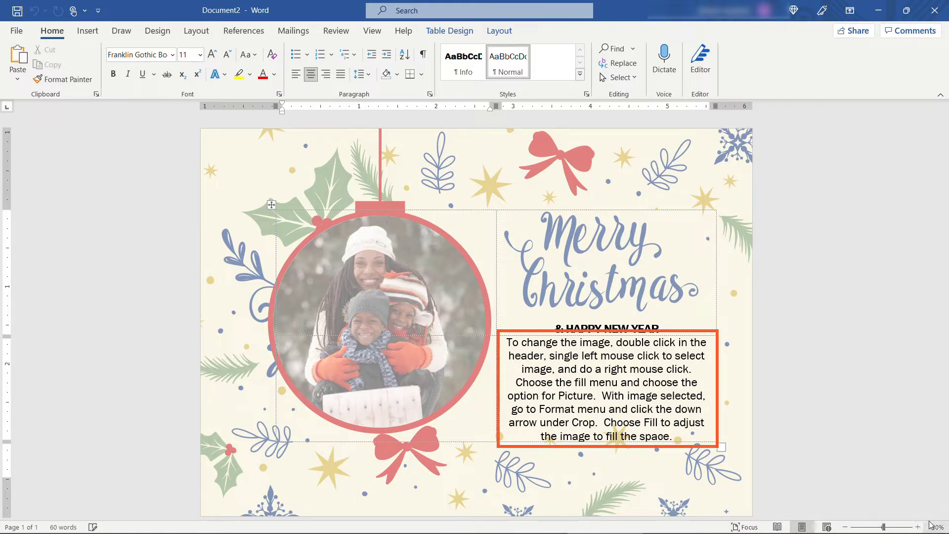
double_click(225, 150)
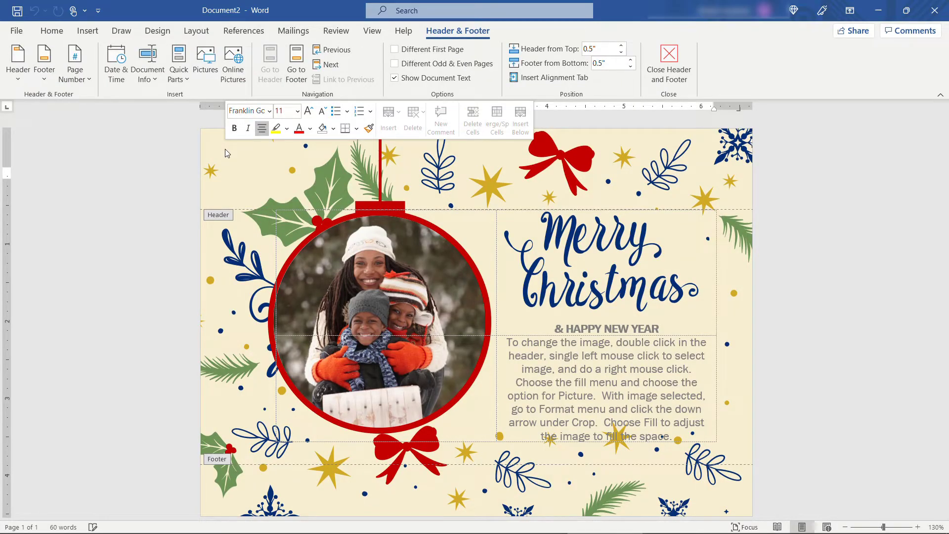
click(319, 275)
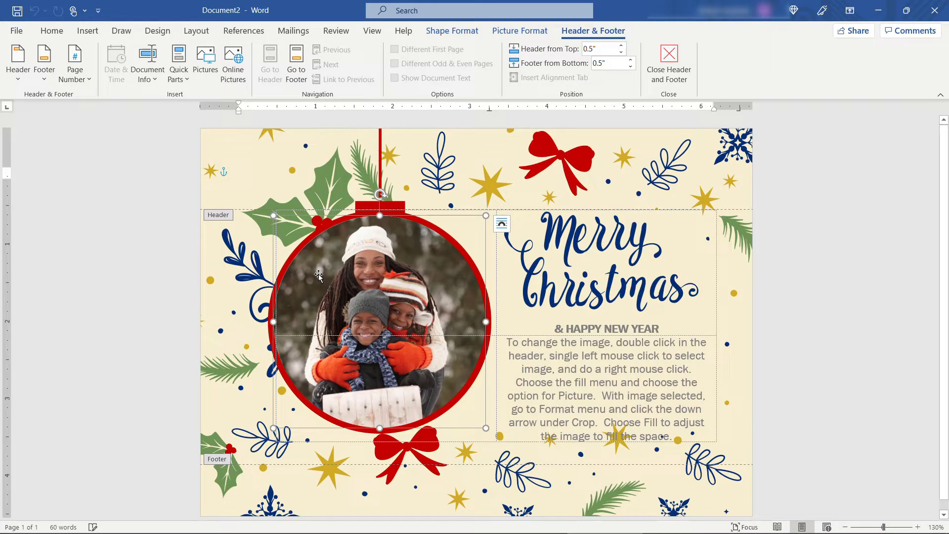
Fill the ornament shape with the Christmas Photo.jpg picture from the computer
right_click(319, 275)
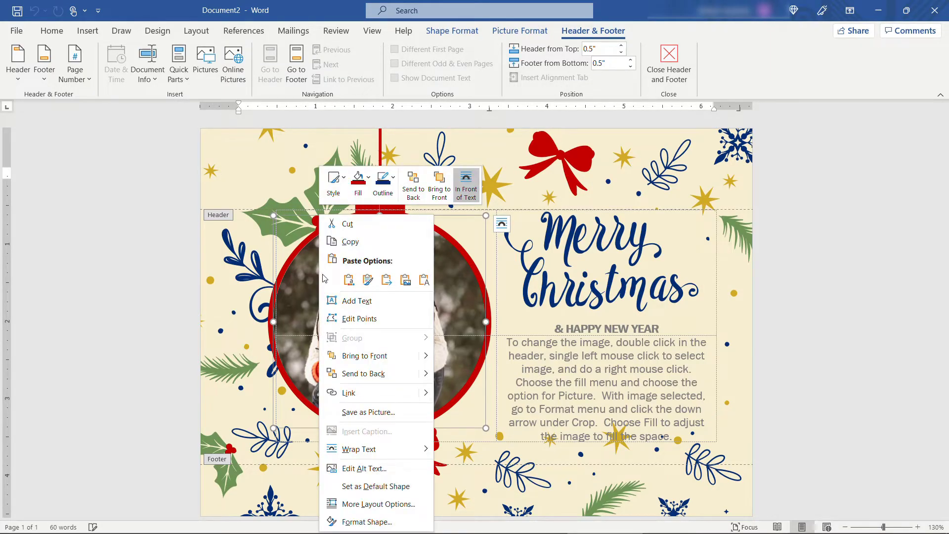
click(369, 179)
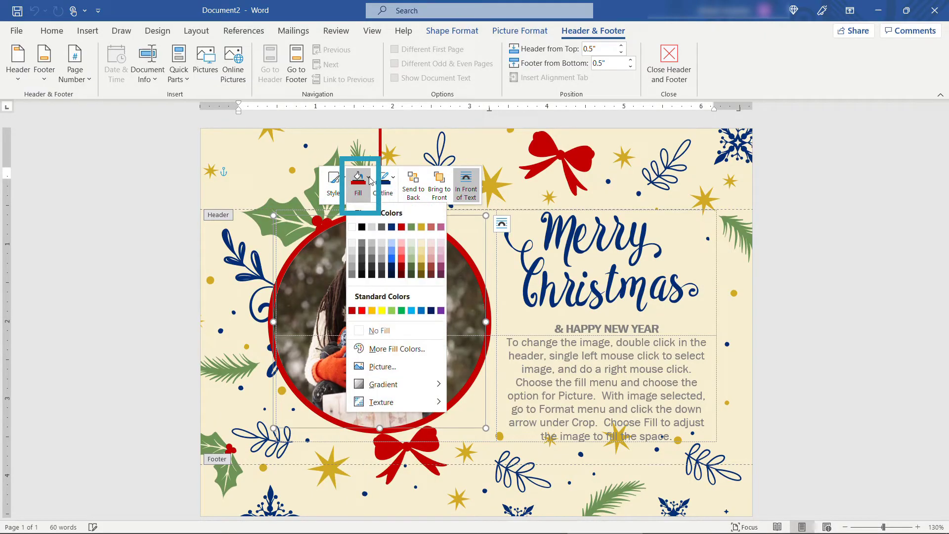
click(401, 366)
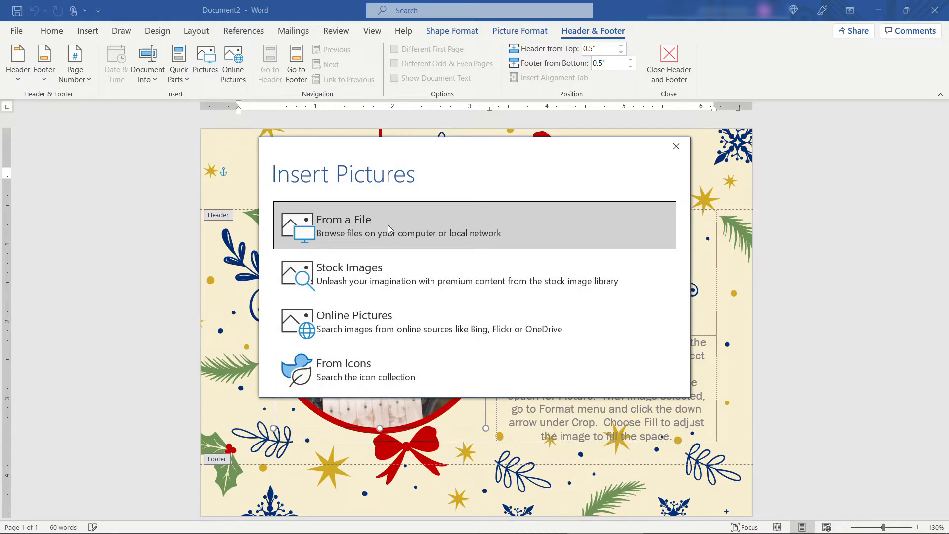
click(387, 224)
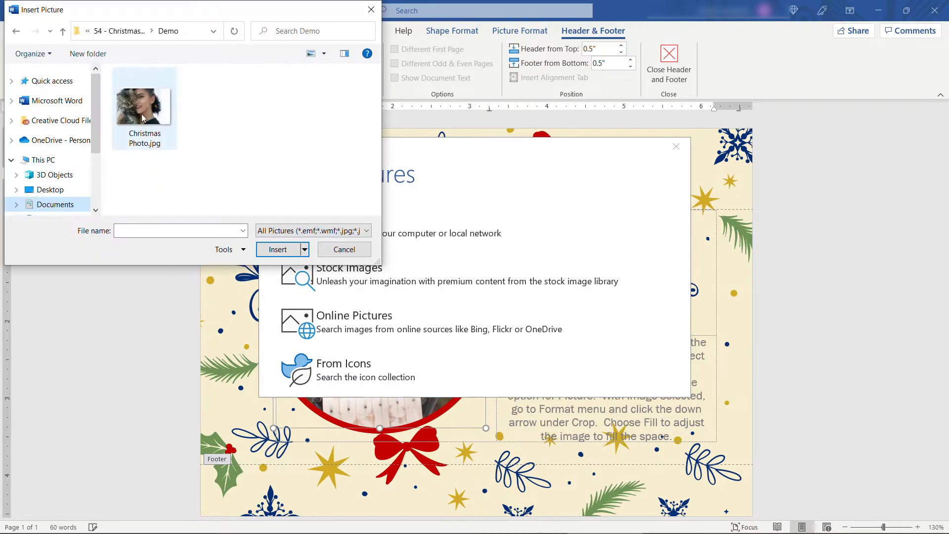
click(141, 113)
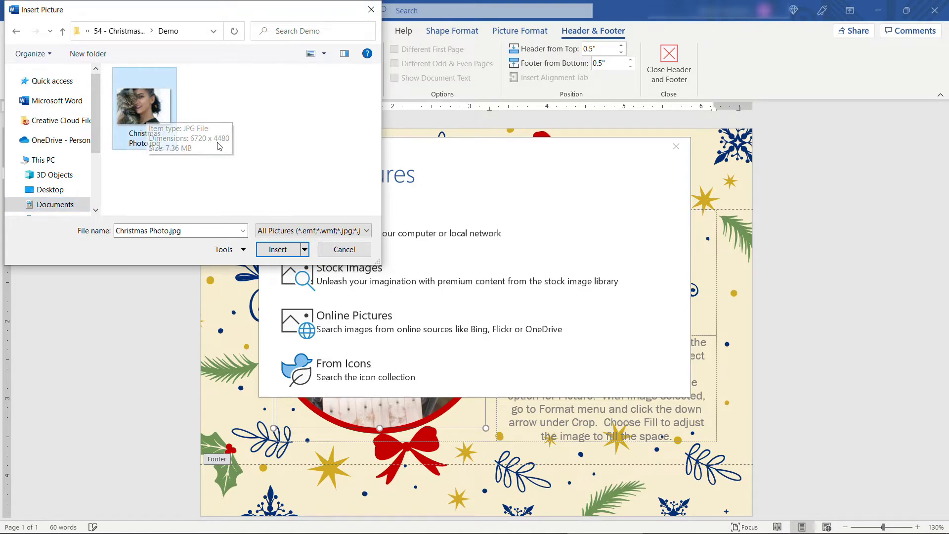
click(277, 249)
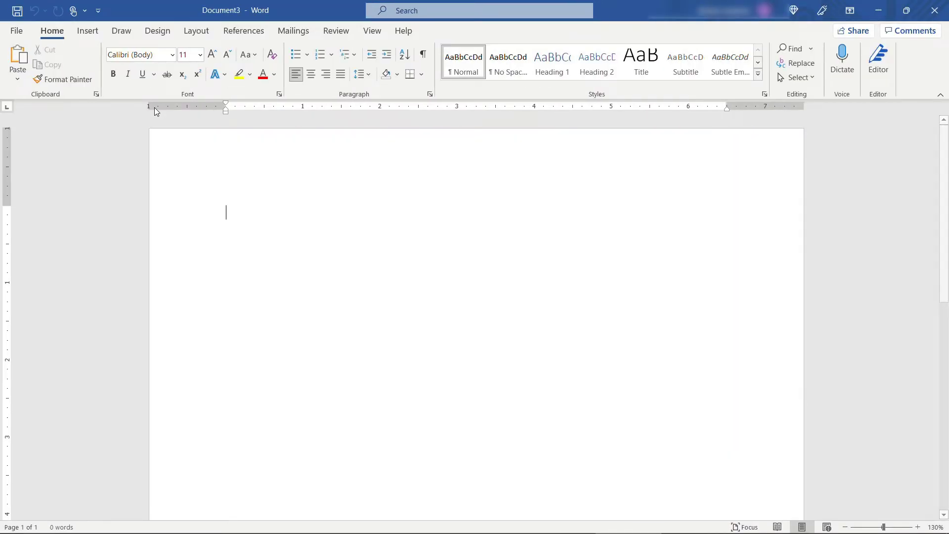
Drag Christmas Photo.jpg from File Explorer onto the blank page and select it for formatting
key(alt+Tab)
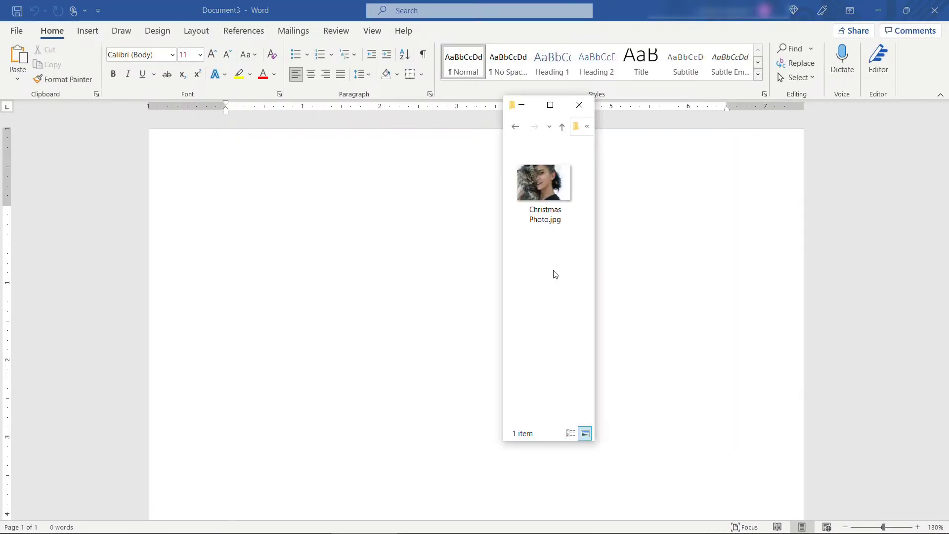
click(548, 179)
drag(250, 241, 251, 242)
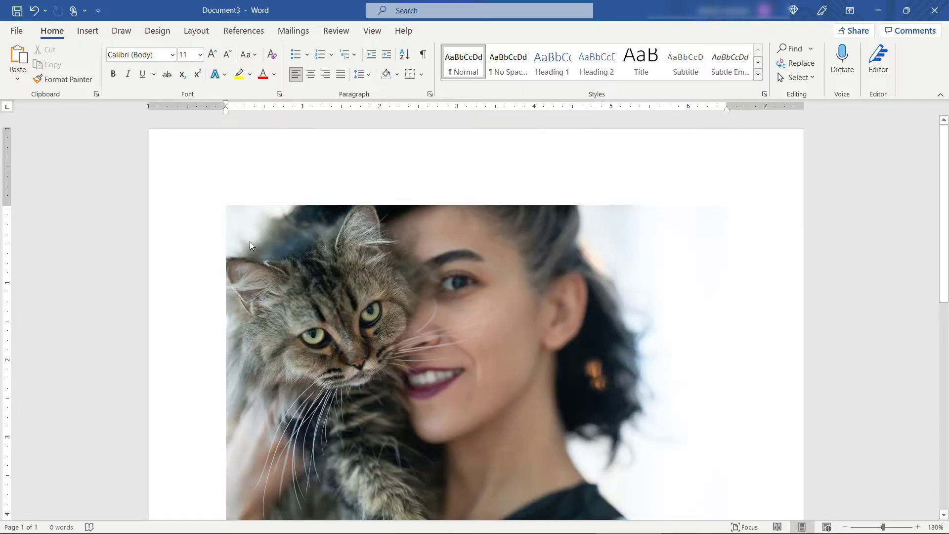
click(346, 289)
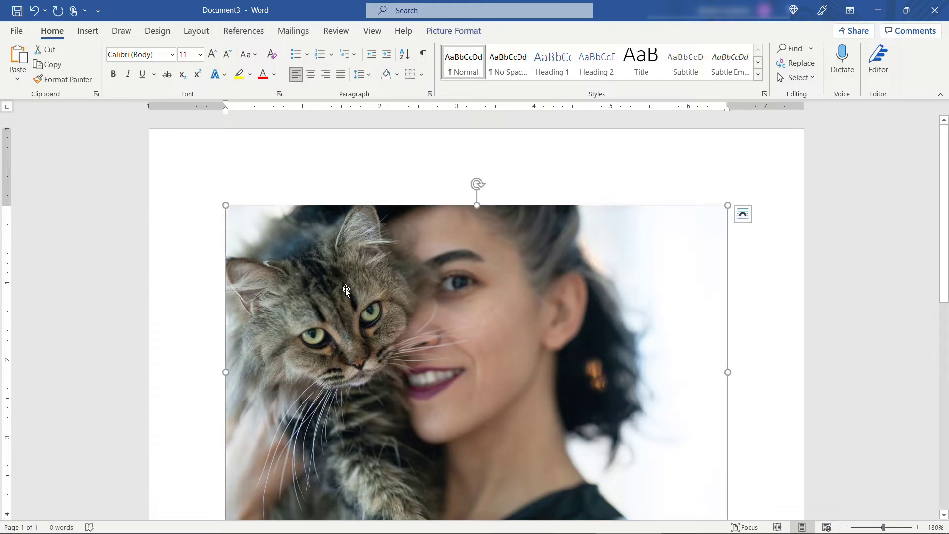
double_click(346, 299)
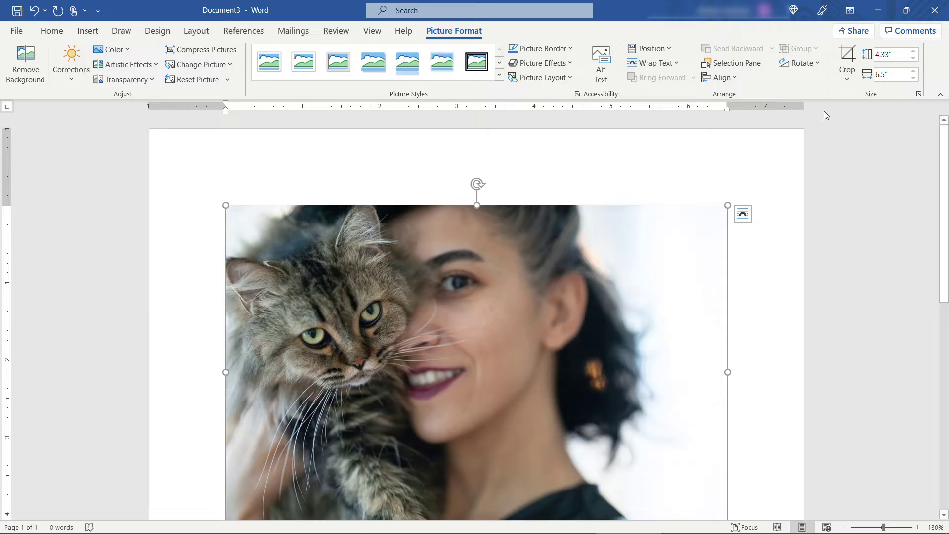
Crop a large strip off the photo's right side
click(847, 80)
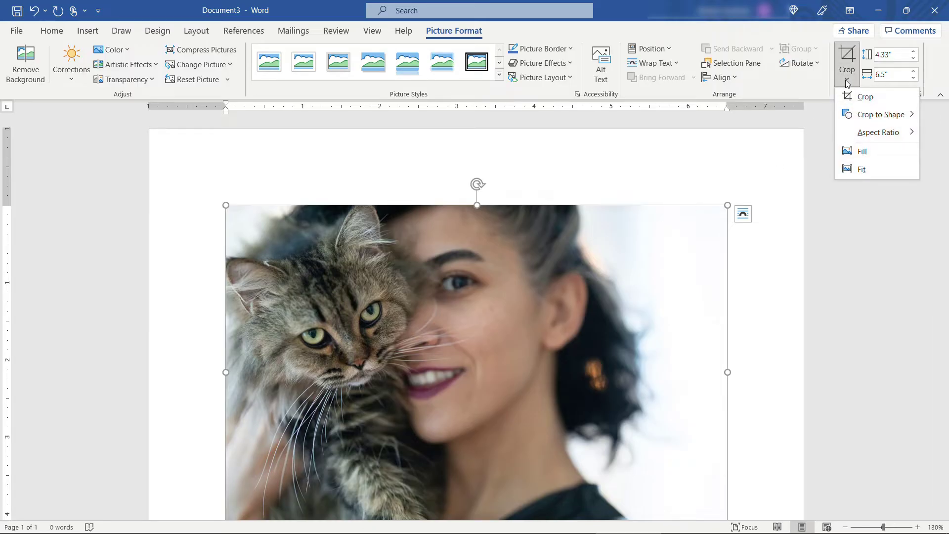
click(854, 98)
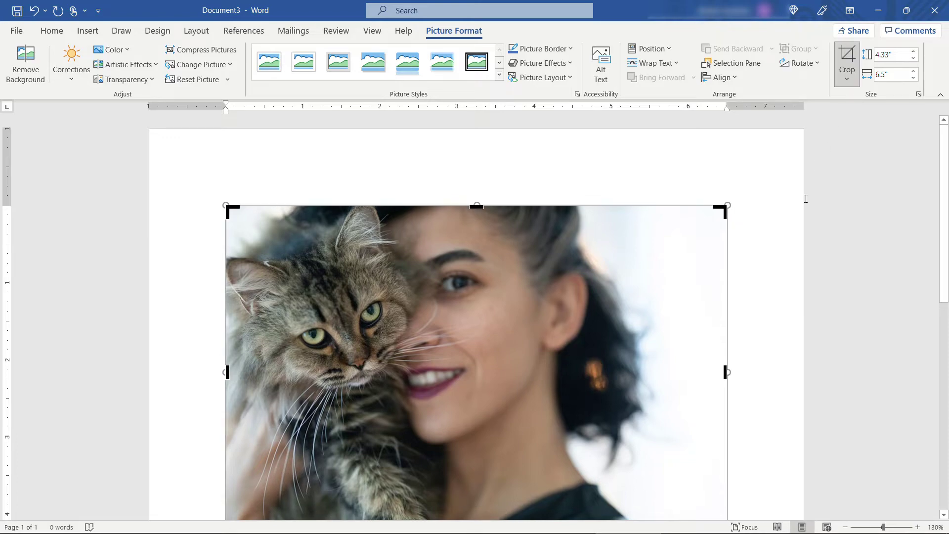
scroll(804, 204, down, 2)
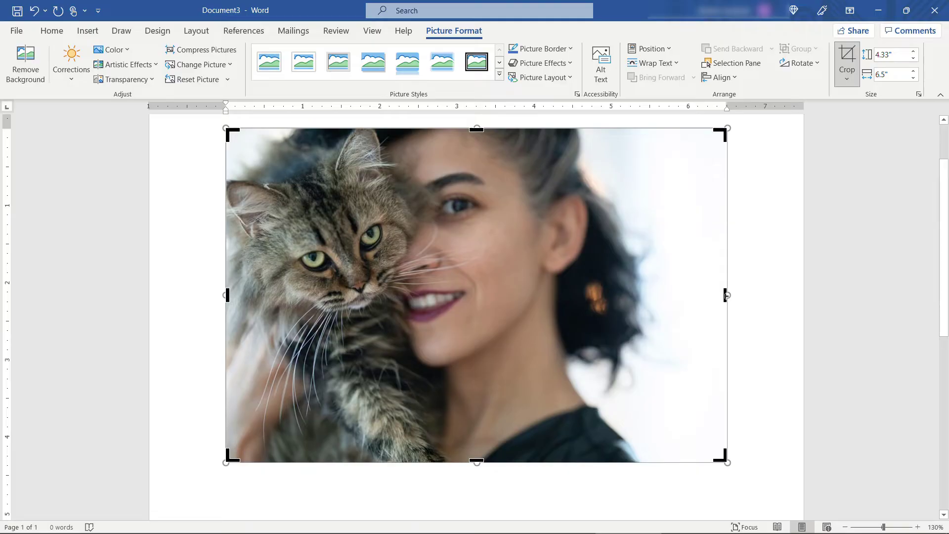
drag(723, 297, 626, 298)
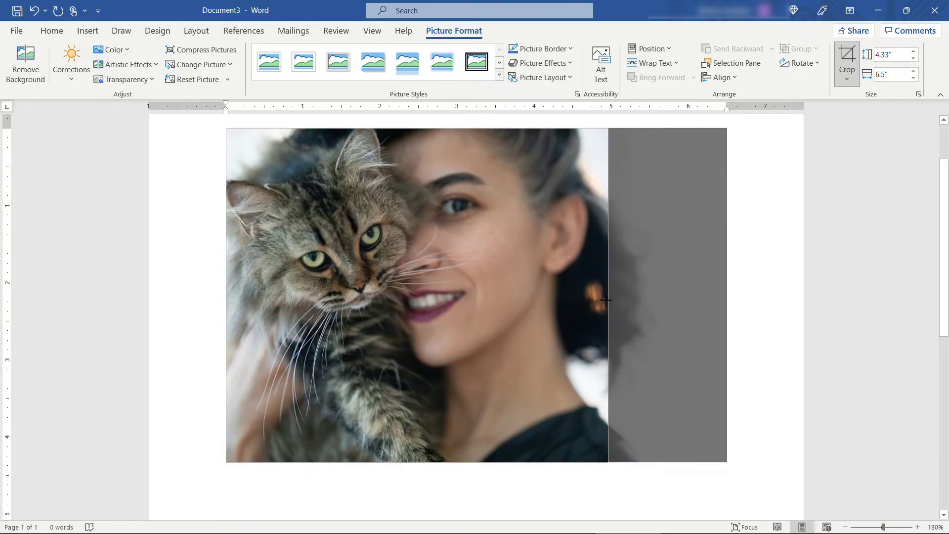
drag(606, 300, 572, 304)
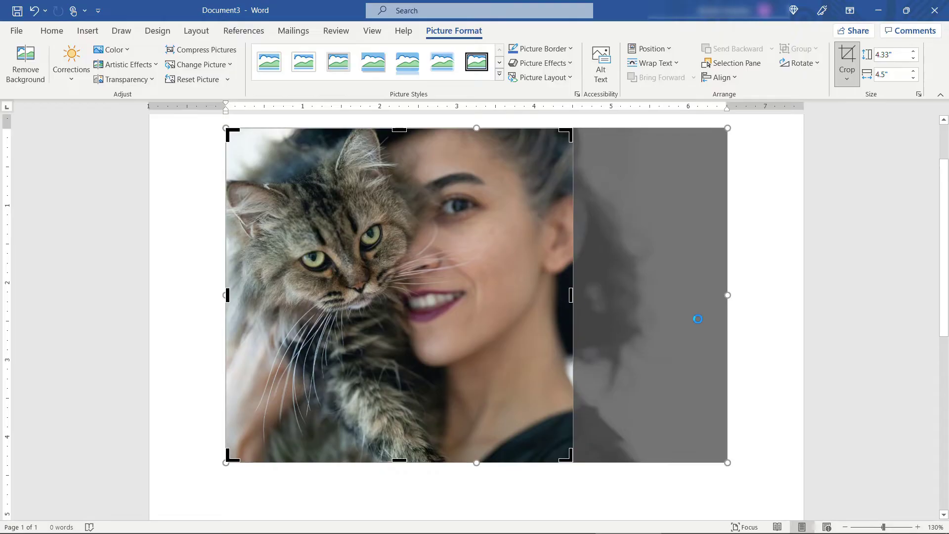
click(759, 325)
click(443, 284)
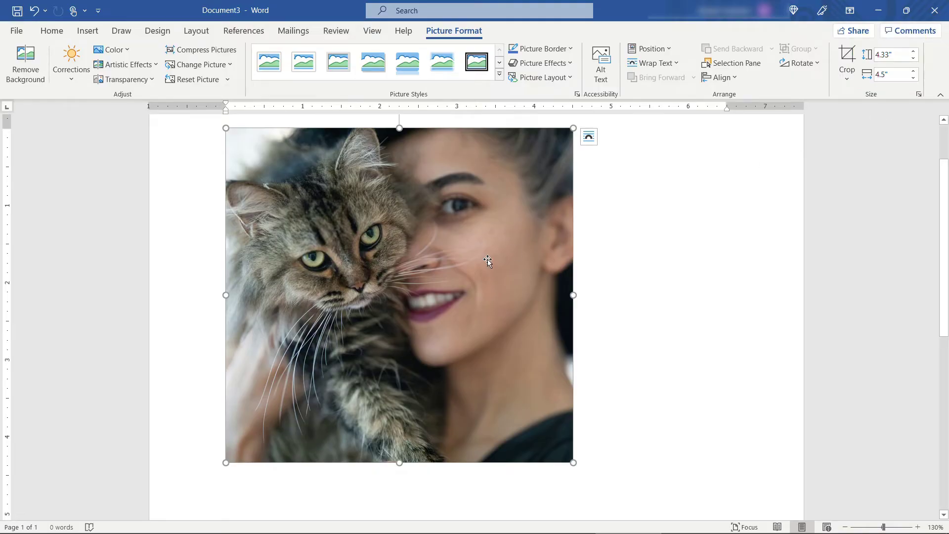
Crop slightly more off the right edge, leaving the photo 4.33" by 4.37"
click(846, 77)
click(835, 118)
drag(573, 293, 563, 293)
click(741, 313)
click(517, 315)
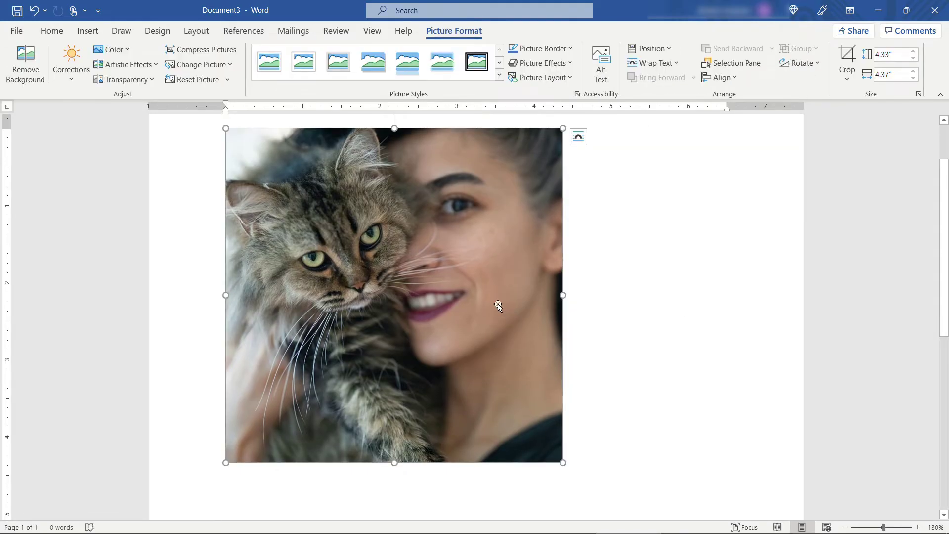
Unlock the aspect ratio and set the photo's width to 4.33" in the Size settings
click(918, 95)
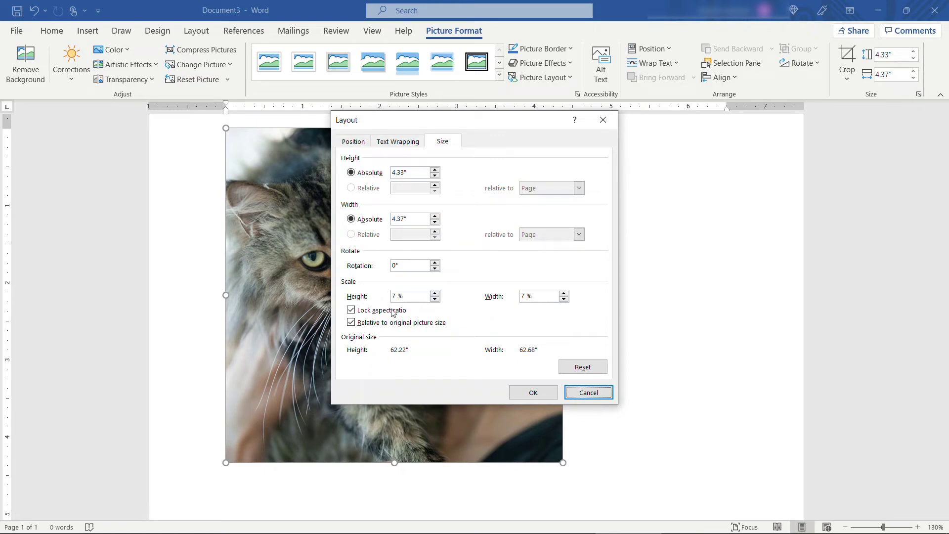
click(369, 311)
click(405, 221)
key(BackSpace)
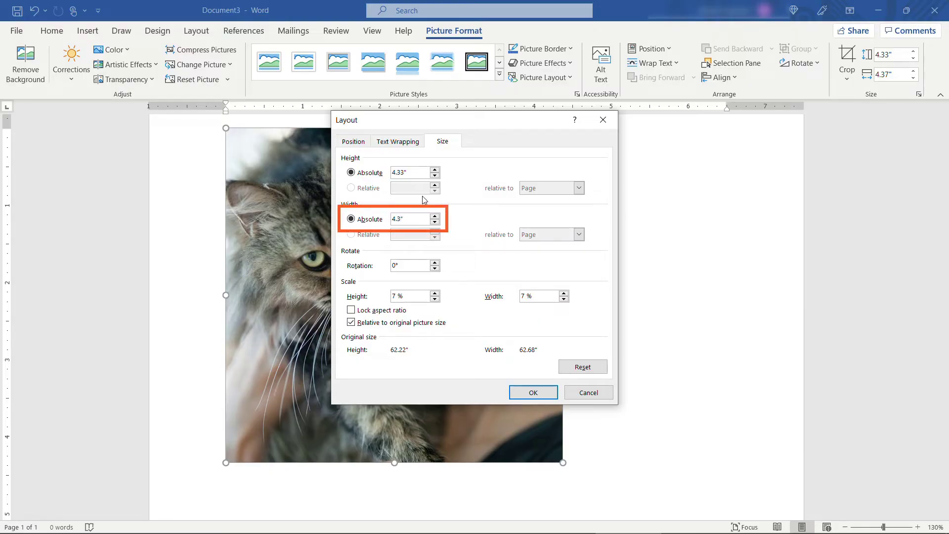
text(3)
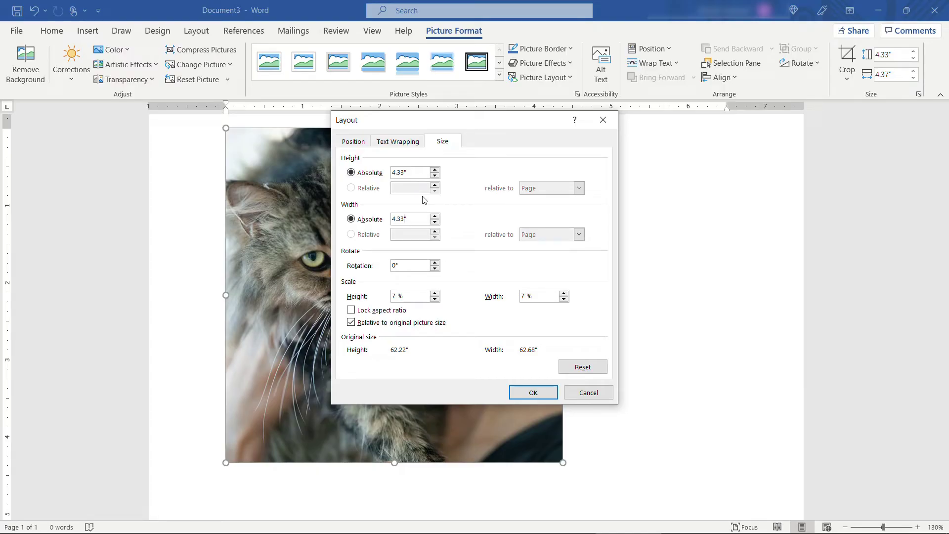
click(522, 393)
key(ctrl+z)
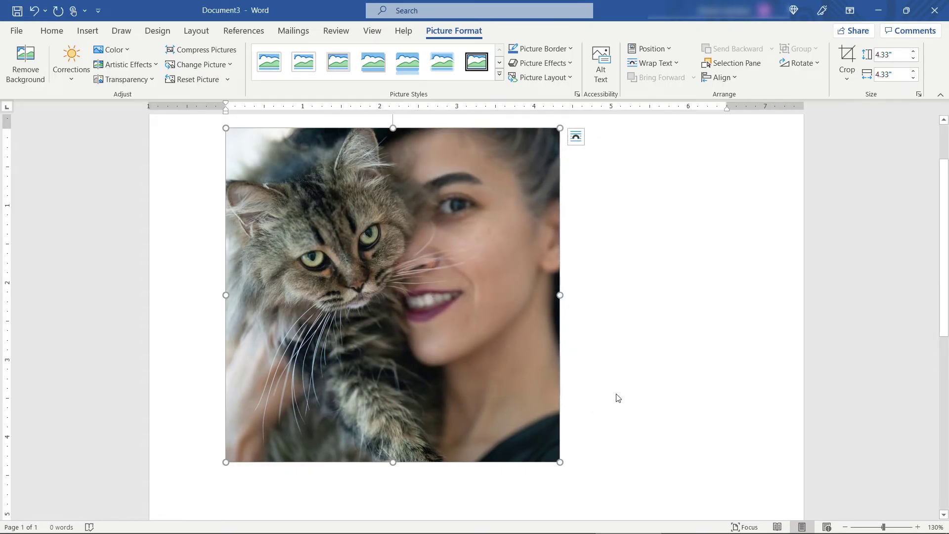
Save the photo as a picture named Christmas Photo-square.jpg in the Demo folder
right_click(329, 223)
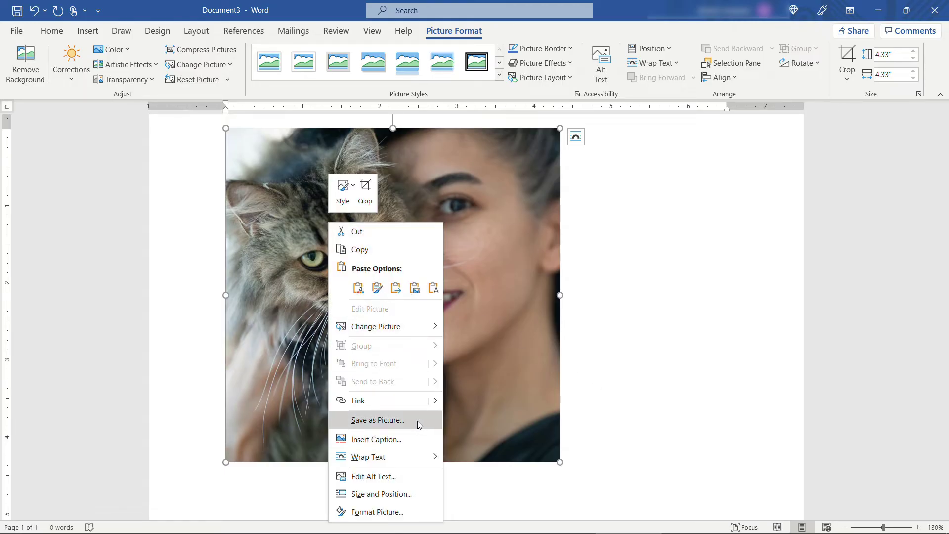
click(377, 420)
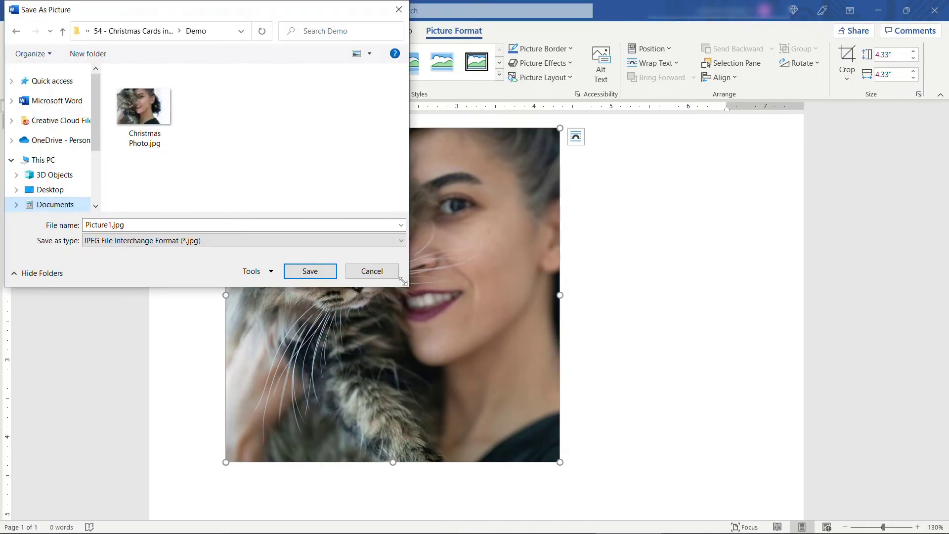
click(143, 113)
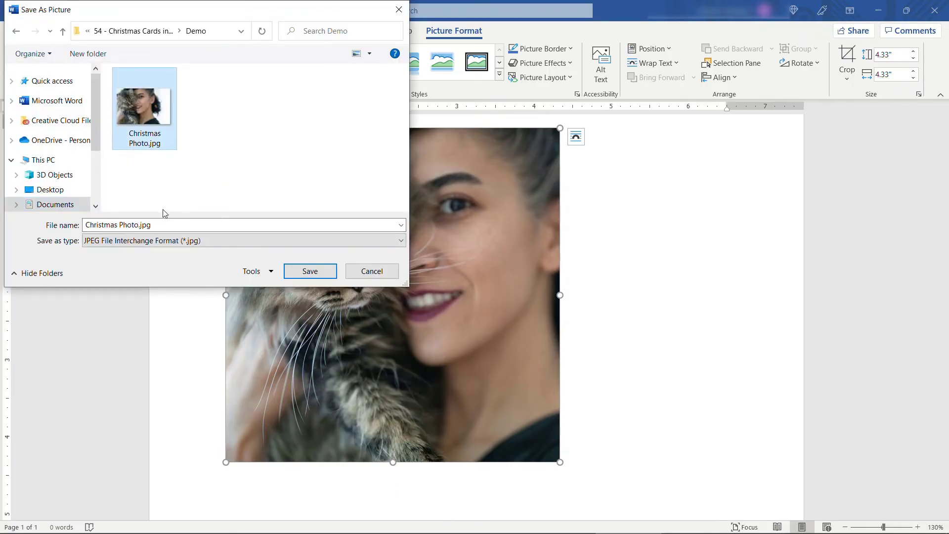
click(140, 225)
click(140, 225)
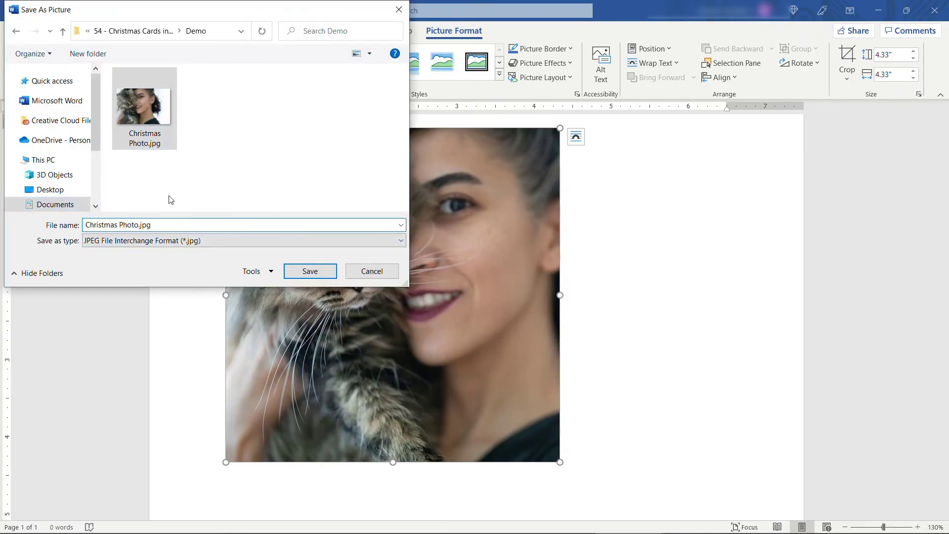
text(-square)
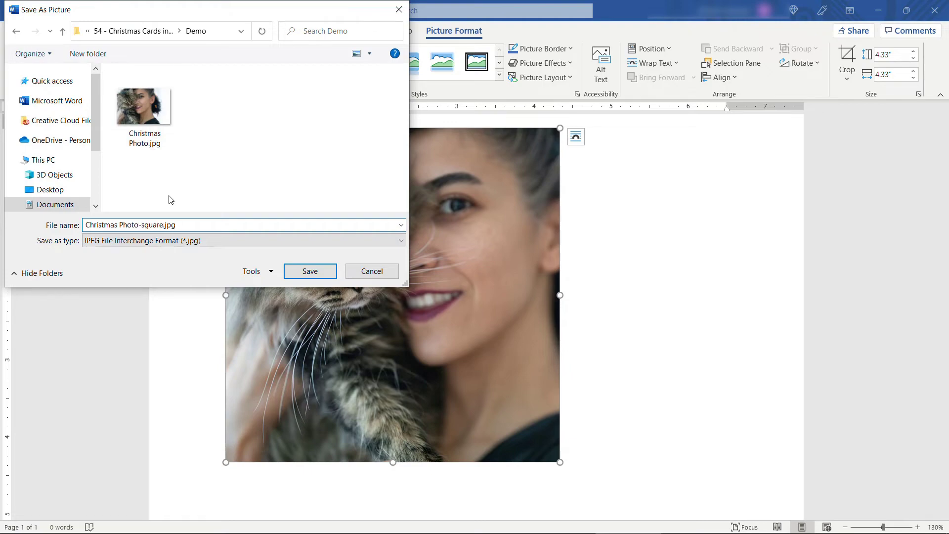
key(Return)
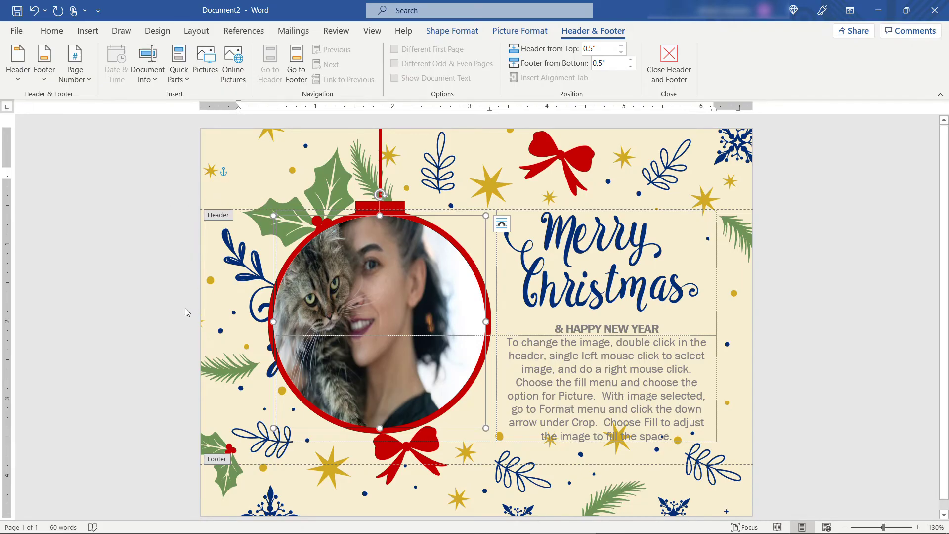
Revert the ornament, then fill it with the Christmas Photo-square.jpg picture
key(ctrl+z)
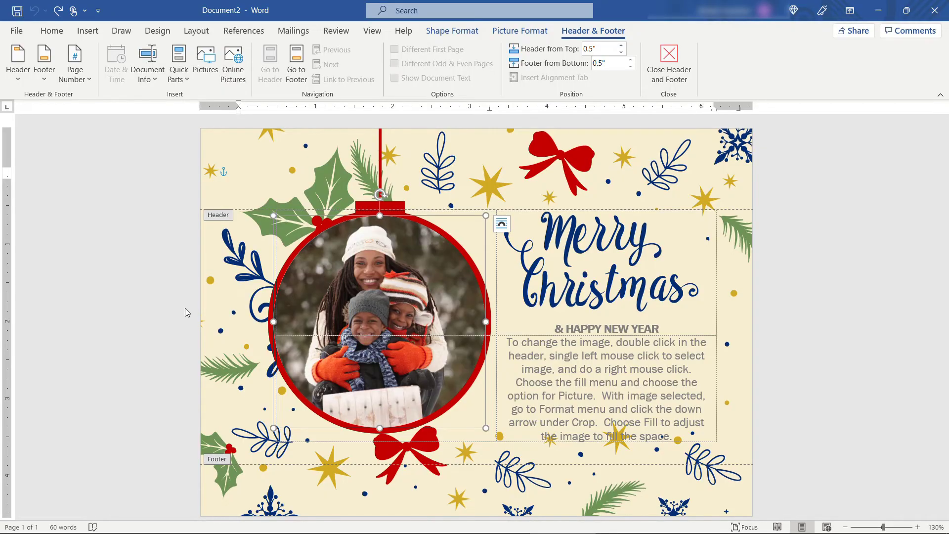
right_click(330, 259)
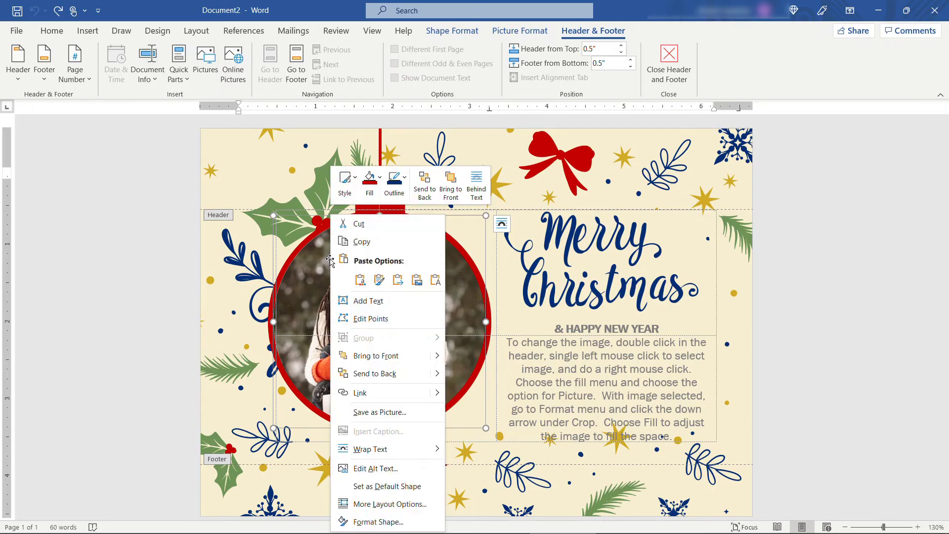
click(381, 183)
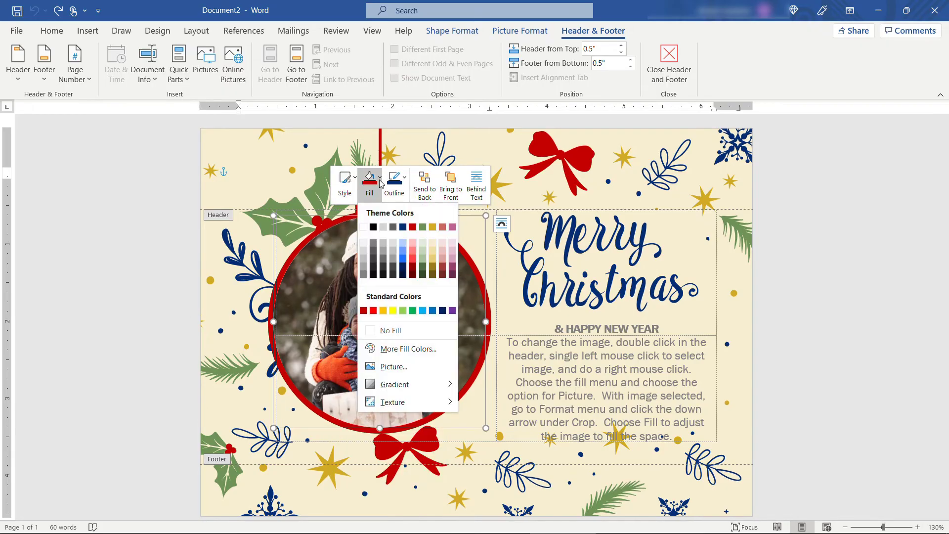
click(404, 364)
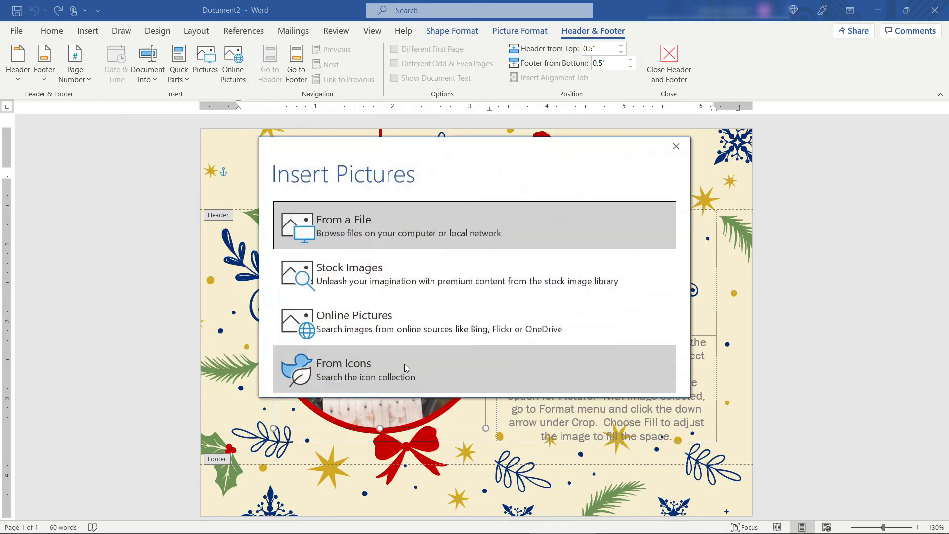
click(406, 217)
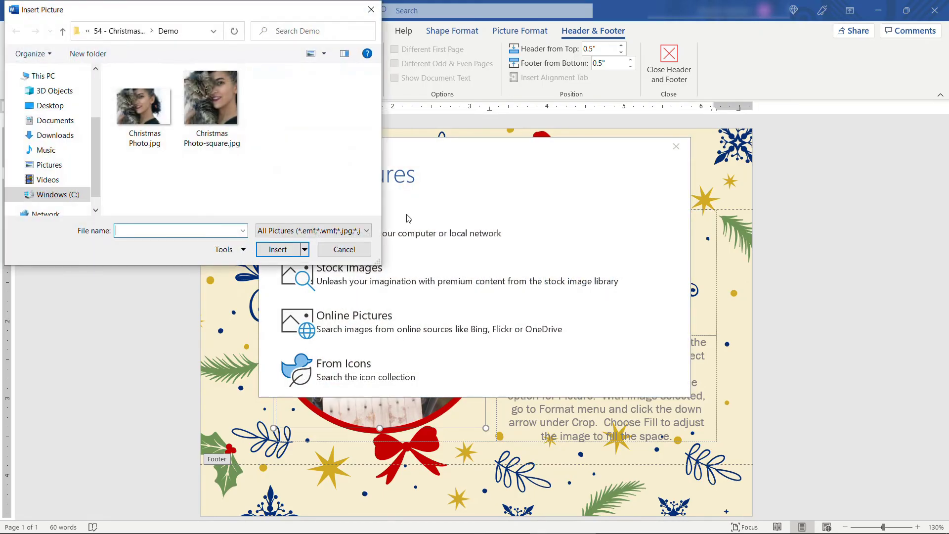
click(193, 114)
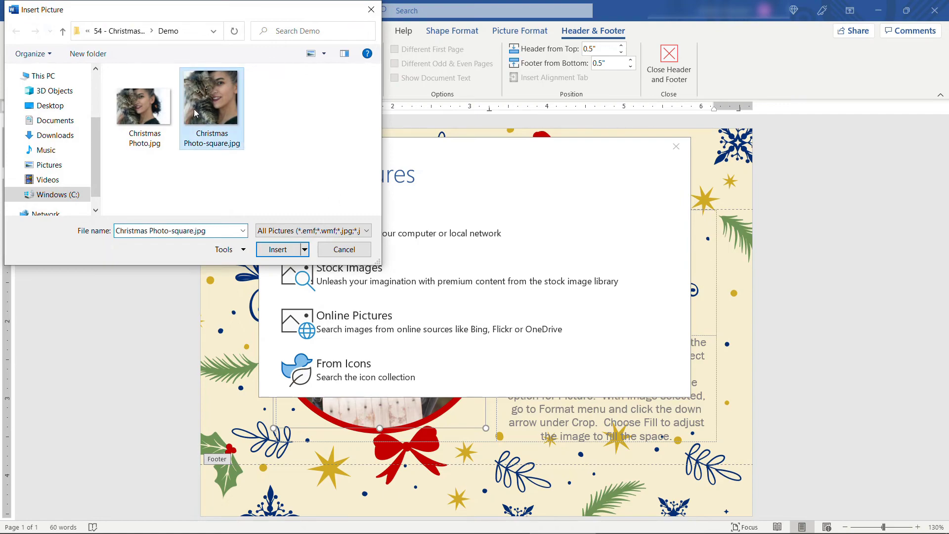
click(277, 249)
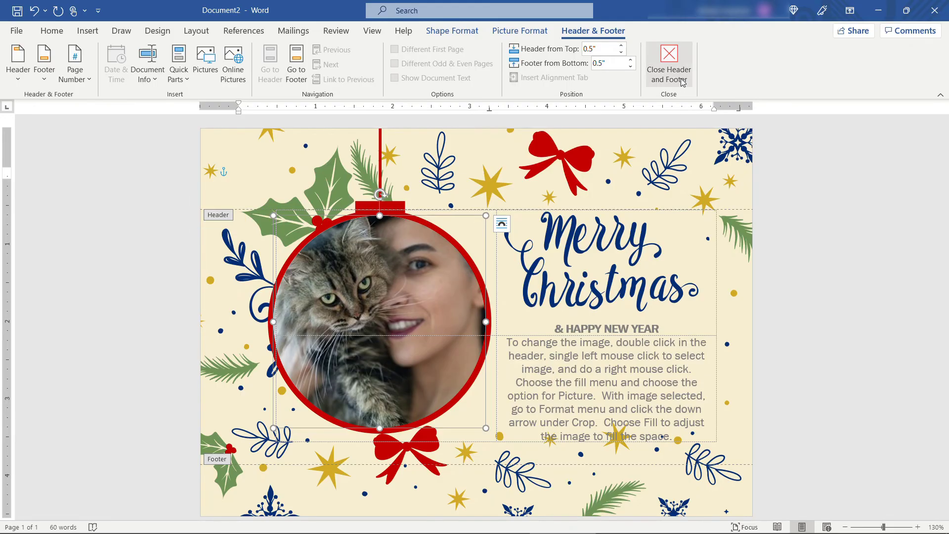
Close the header and paste the personal past-year greeting over the placeholder instruction paragraph
click(672, 61)
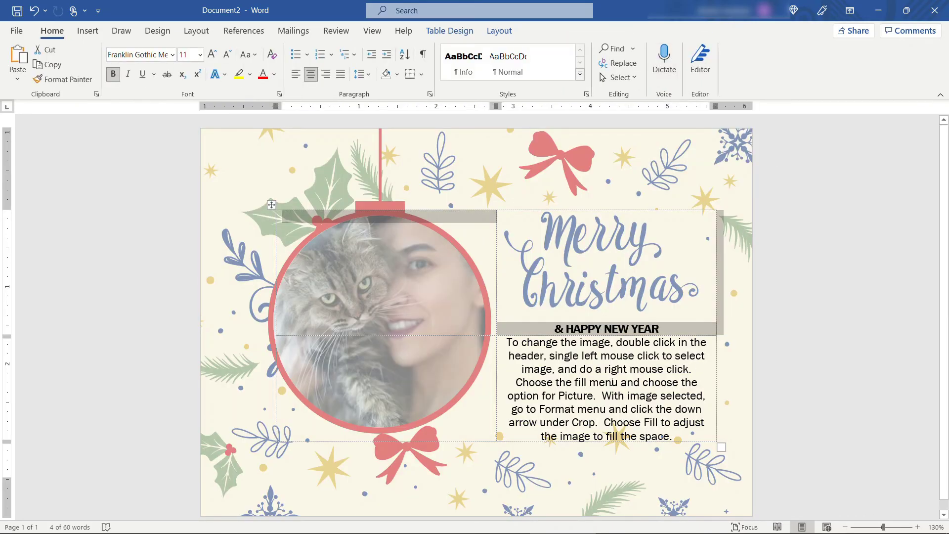
triple_click(672, 394)
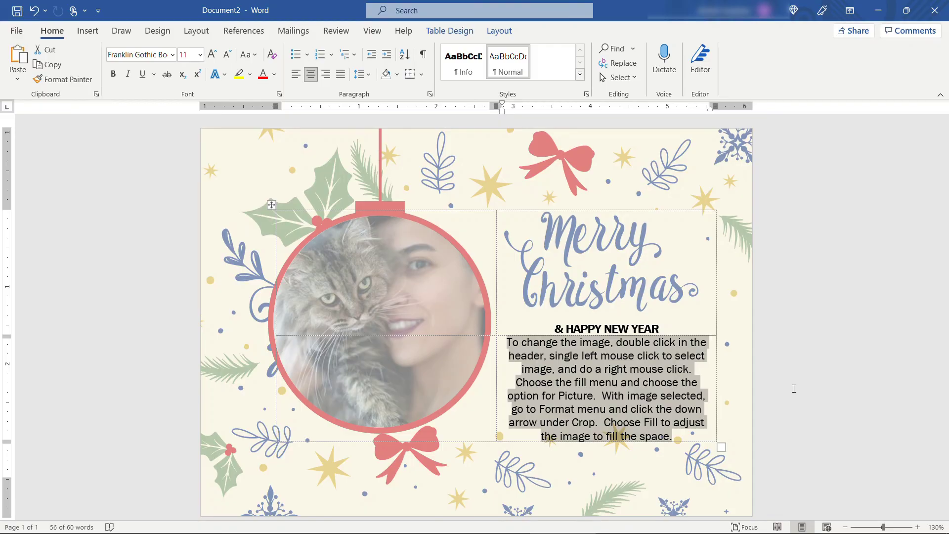
text(It’s been a crazy year for me and Bella! We moved to a new house, I started a new job, and made my first trip to Europe. Hope you’re all doing well.  We would love for you to visit sometime!)
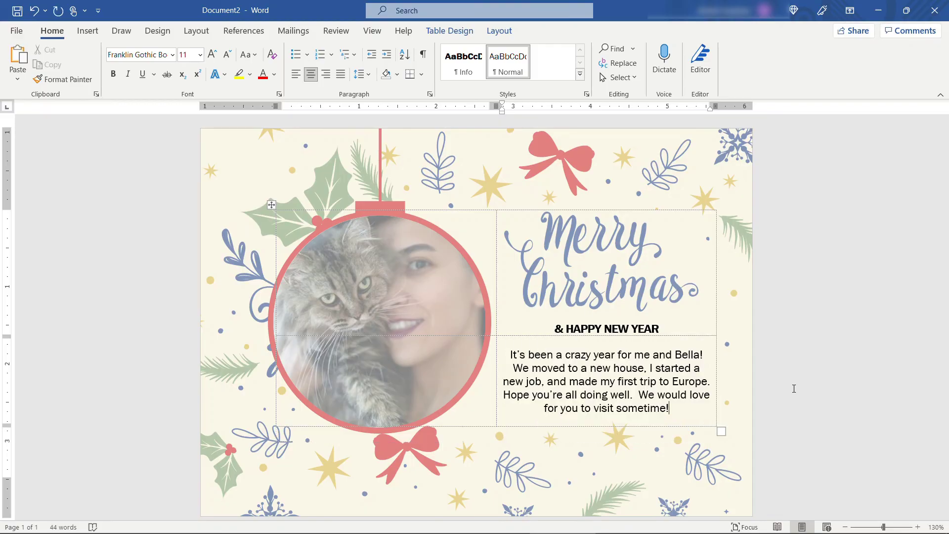
click(793, 388)
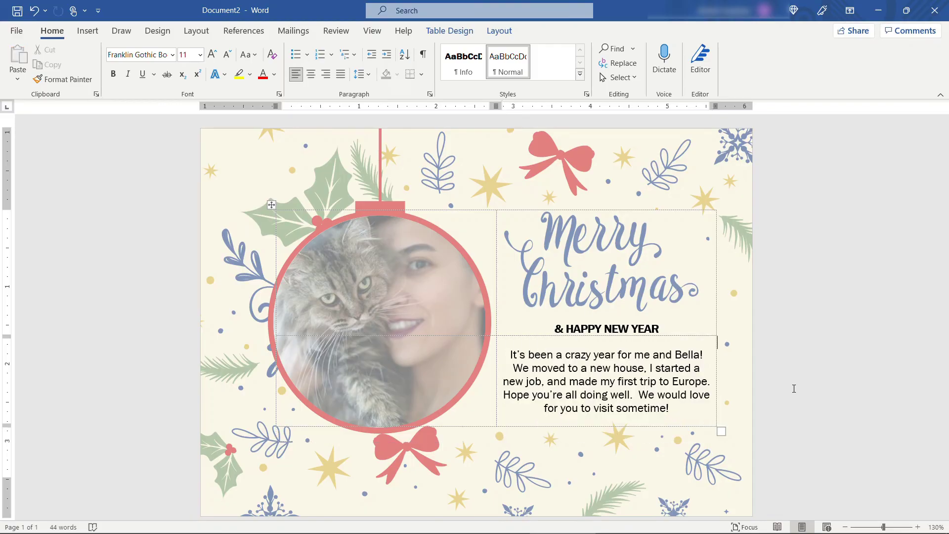